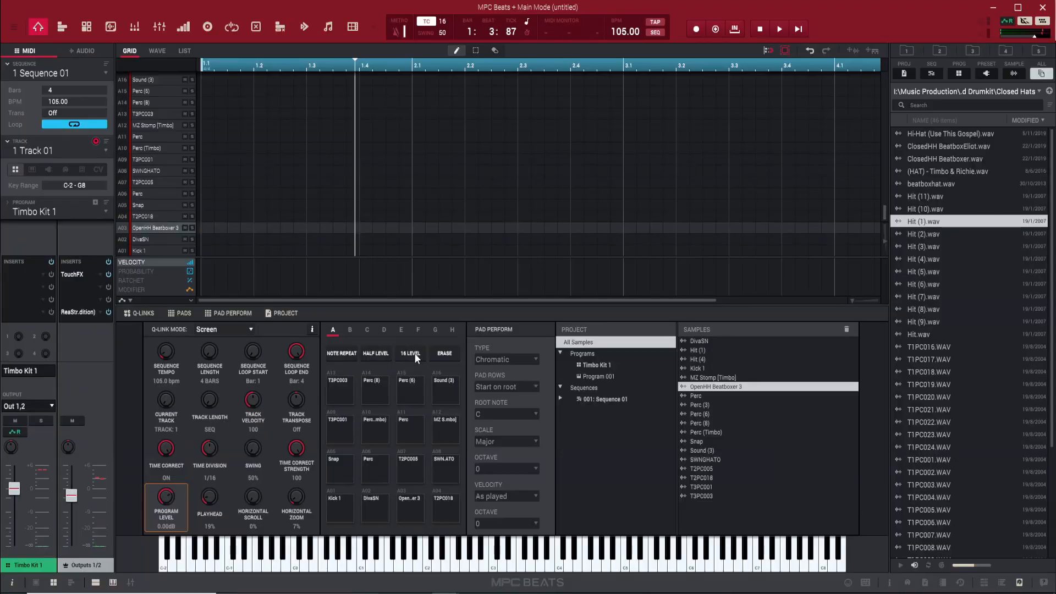
Set pad A3's 16 Levels type to Velocity, close the dialog, then reopen it
{"action": "left_click", "coordinate": [410, 353]}
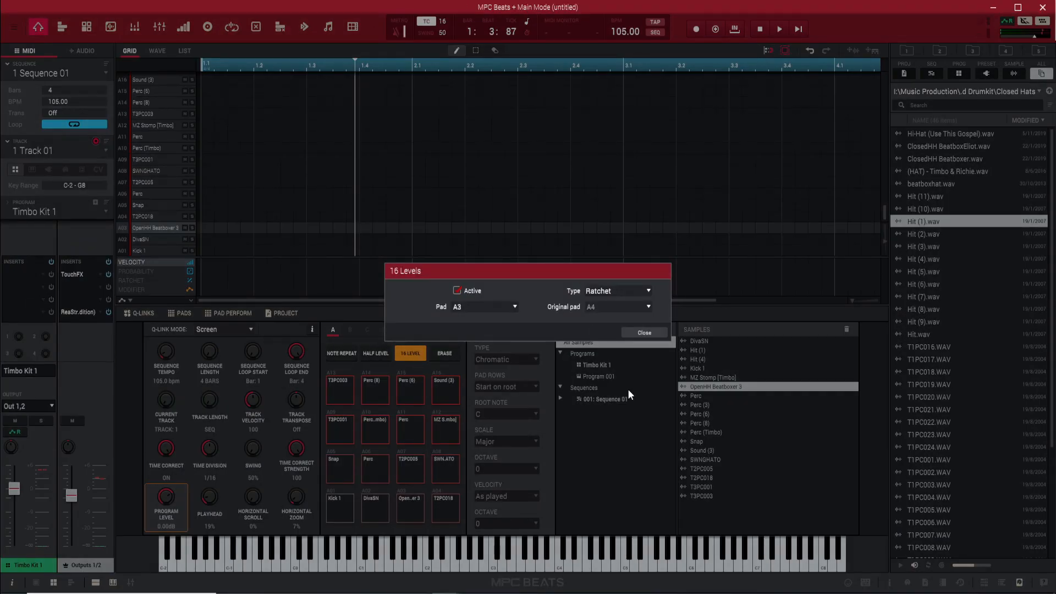
{"action": "left_click", "coordinate": [608, 294]}
{"action": "left_click", "coordinate": [612, 303]}
{"action": "left_click", "coordinate": [634, 336]}
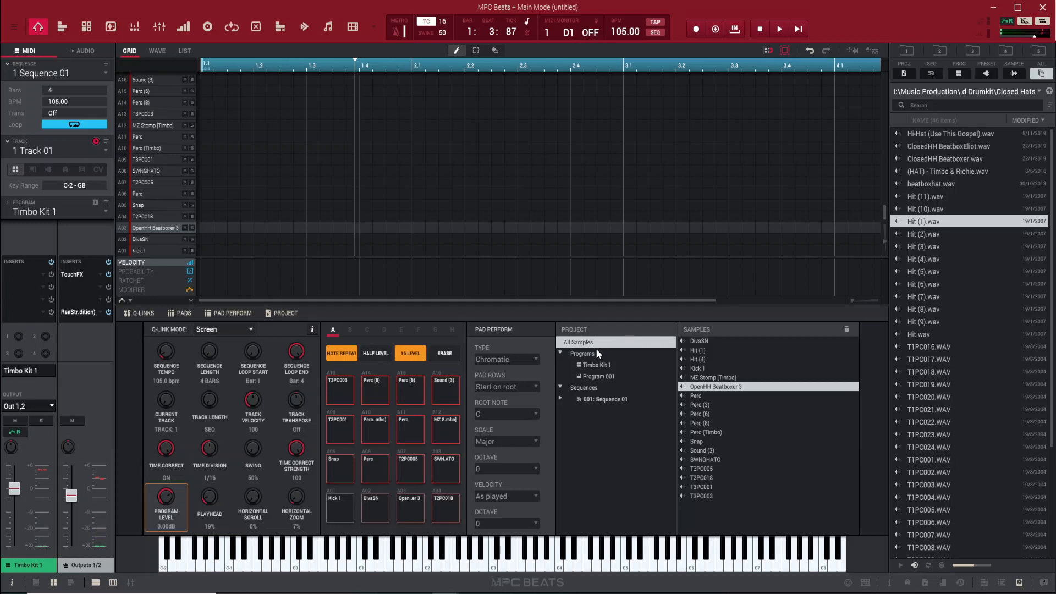
{"action": "left_click", "coordinate": [417, 354]}
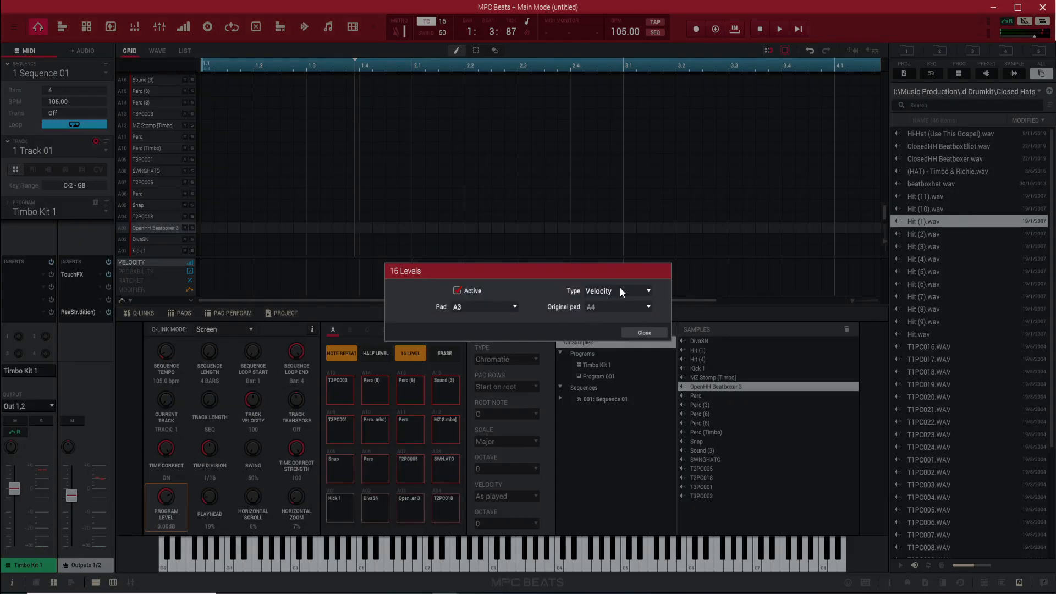
Switch pad A3's 16 Levels type to Tune, then bring up the type list again
{"action": "left_click", "coordinate": [618, 288]}
{"action": "left_click", "coordinate": [616, 319]}
{"action": "left_click", "coordinate": [622, 291]}
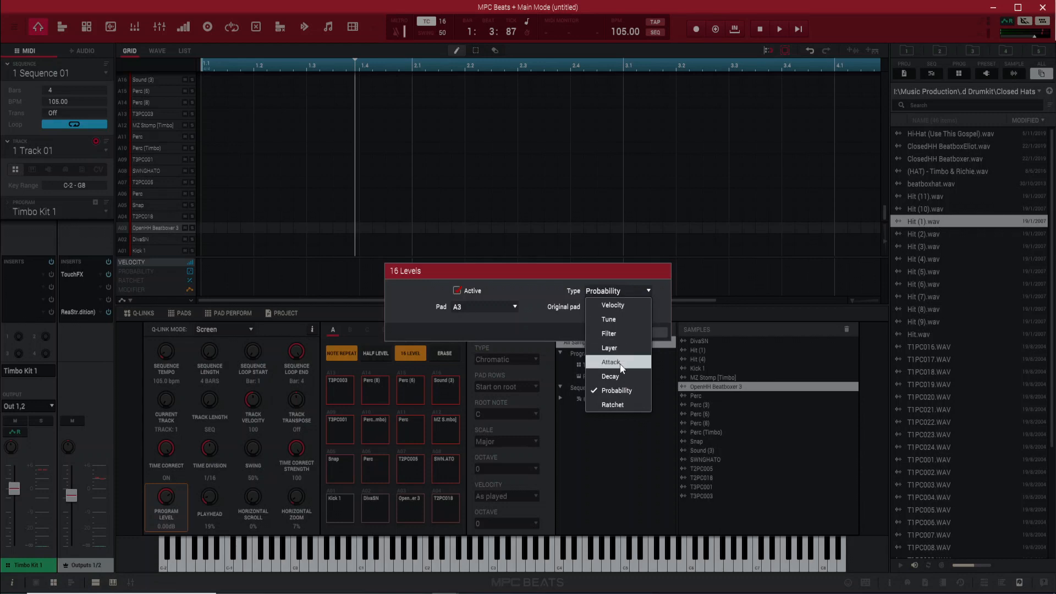
Make Ratchet pad A3's 16 Levels type, close the dialog, and select the Kick 1 pad
{"action": "left_click", "coordinate": [626, 405]}
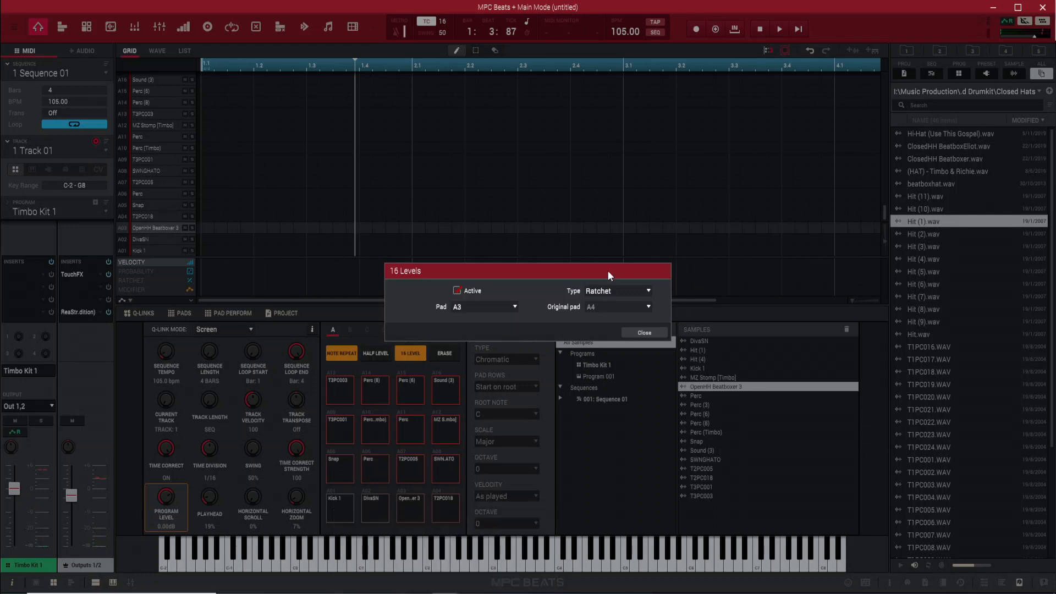
{"action": "left_click", "coordinate": [644, 333]}
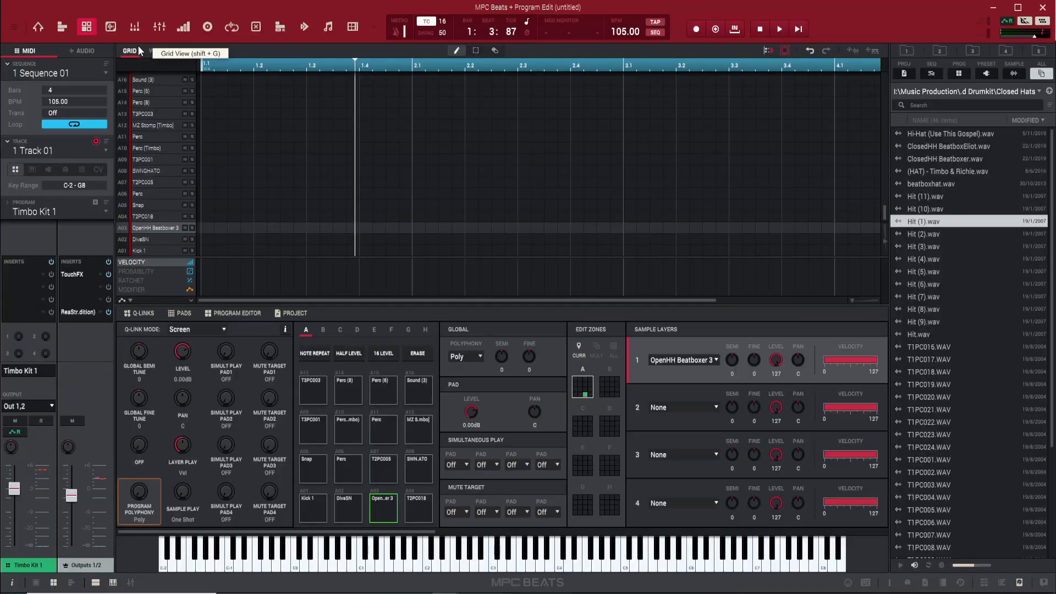
{"action": "key", "text": "z"}
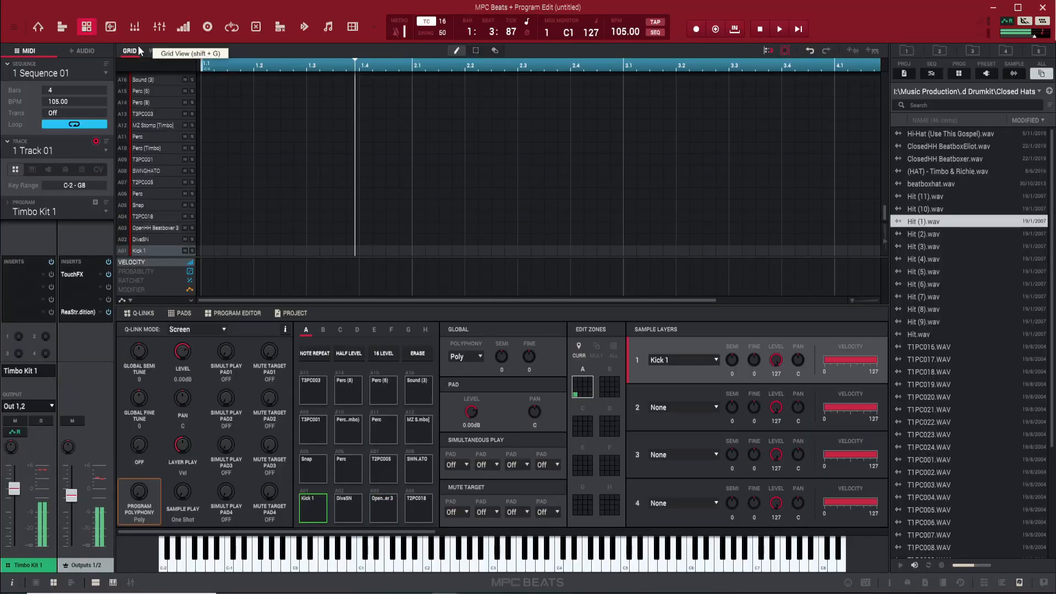
Audition note C2, reselect Kick 1, and scroll the Program Editor to show Filter and Drum FX panels
{"action": "left_click", "coordinate": [421, 537]}
{"action": "left_click_drag", "start_coordinate": [421, 532], "coordinate": [732, 533]}
{"action": "key", "text": "z"}
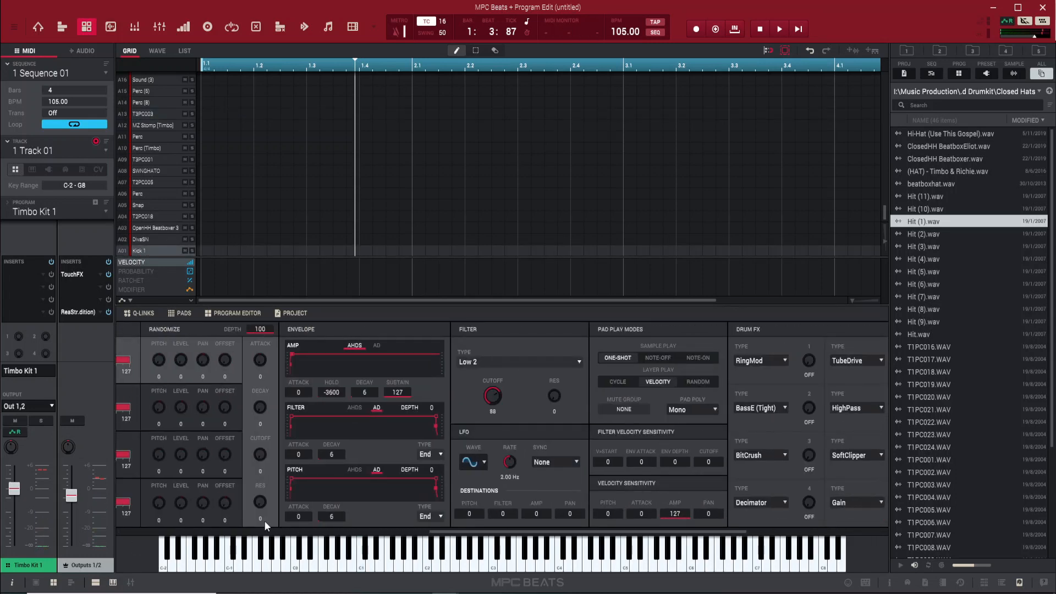
{"action": "left_click_drag", "start_coordinate": [438, 532], "coordinate": [529, 542]}
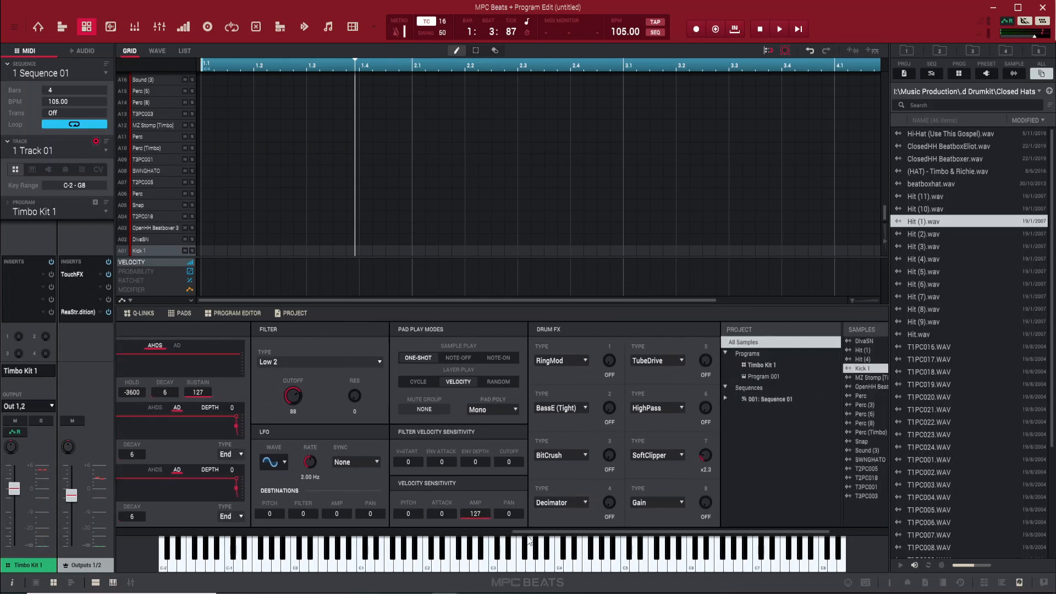
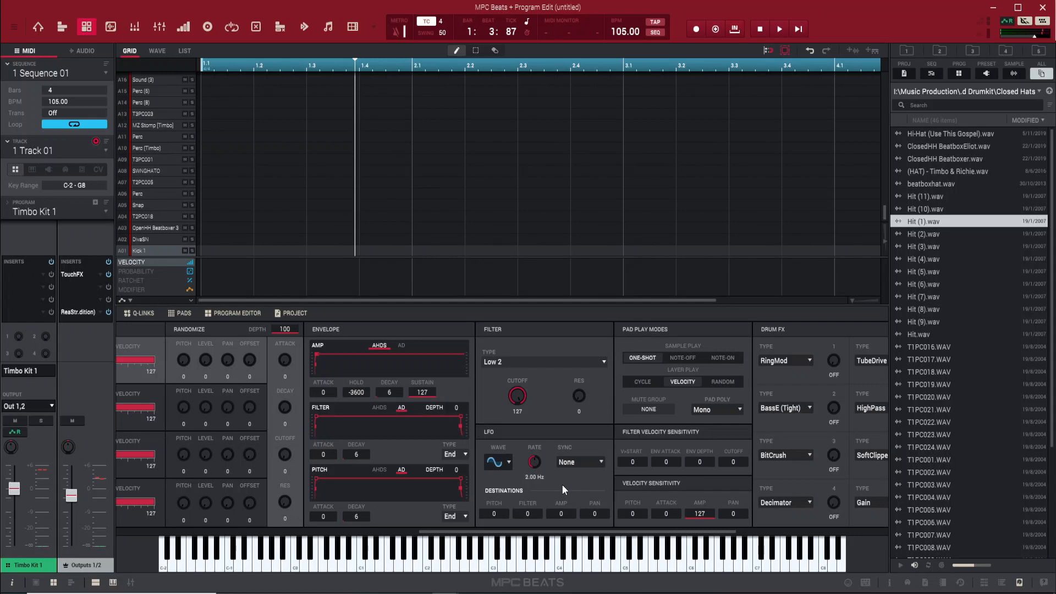
Record repeated Kick 1 hits with a count-in across all four bars, then start tapping a faster tempo
{"action": "key", "text": "space"}
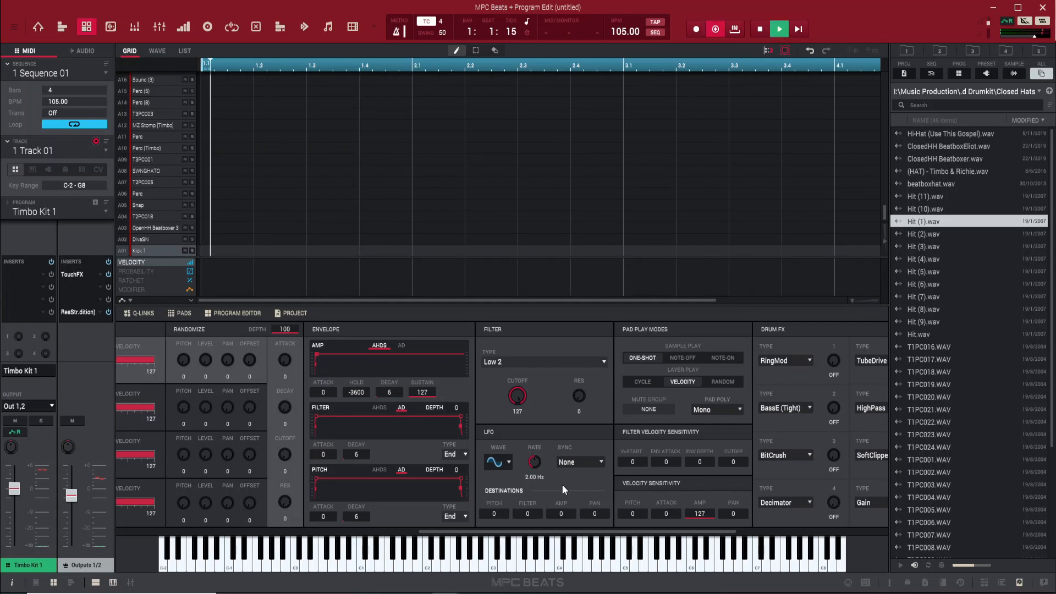
{"action": "key", "text": "z"}
{"action": "key", "text": "z"}
{"action": "key", "text": "z"}
{"action": "key", "text": "z"}
{"action": "key", "text": "z"}
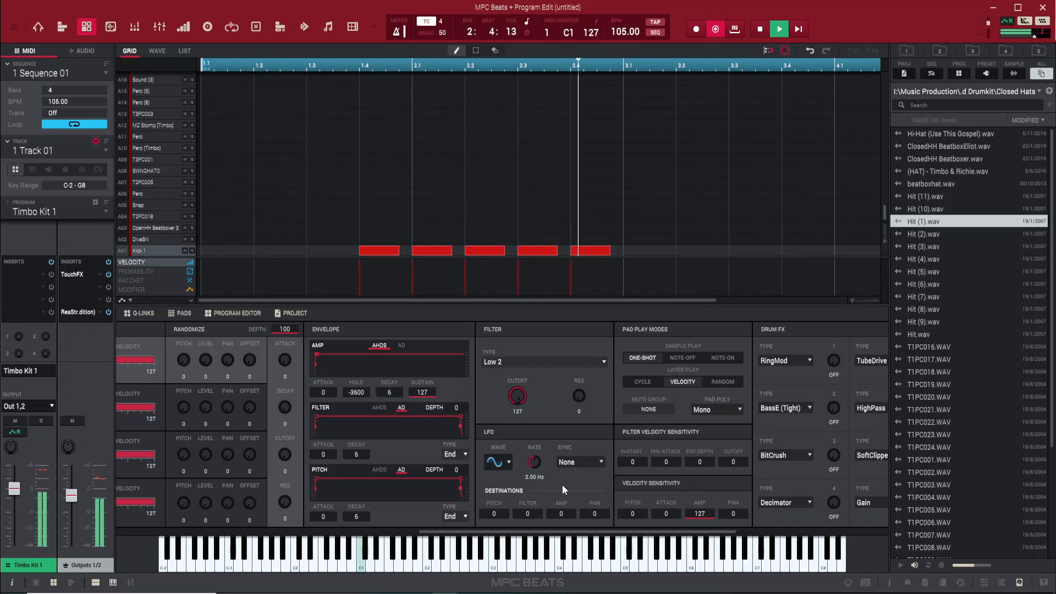
{"action": "key", "text": "z"}
{"action": "key", "text": "z"}
{"action": "key", "text": "z"}
{"action": "key", "text": "z"}
{"action": "key", "text": "z"}
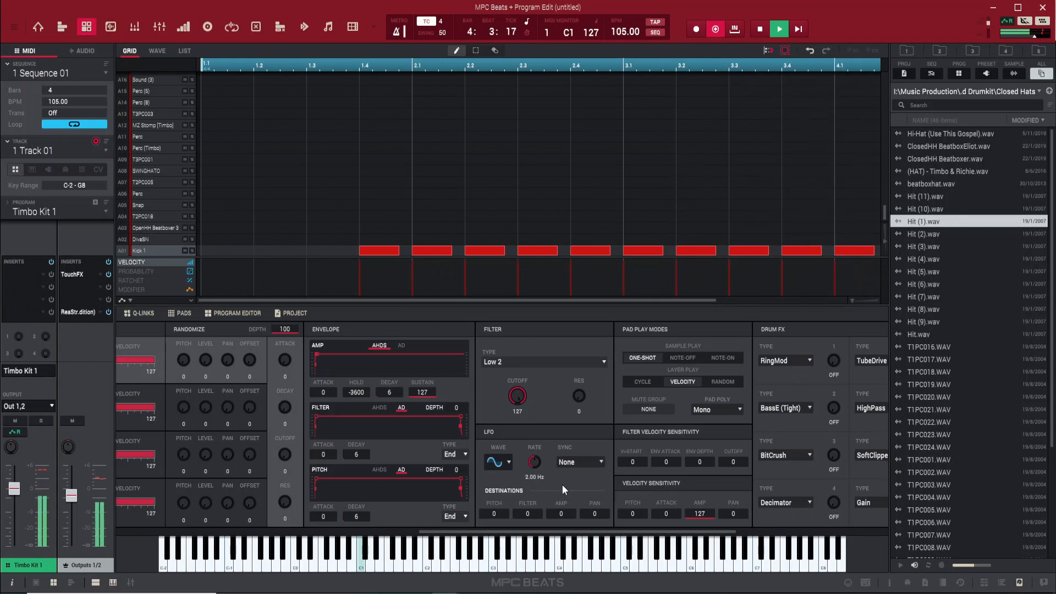
{"action": "key", "text": "z"}
{"action": "key", "text": "z"}
{"action": "key", "text": "z"}
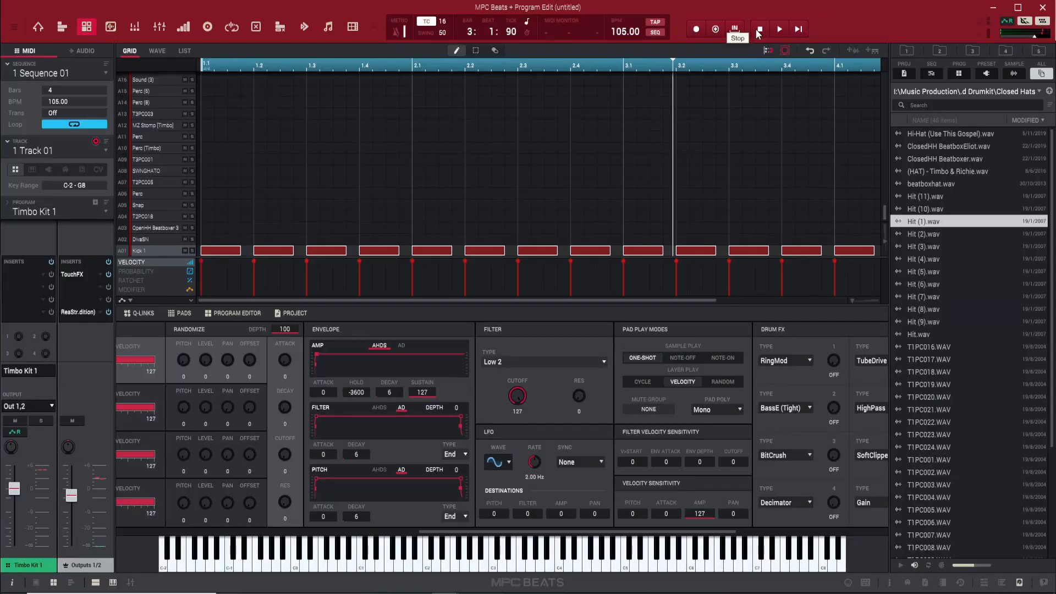
{"action": "key", "text": "t"}
{"action": "key", "text": "t"}
{"action": "key", "text": "t"}
{"action": "key", "text": "t"}
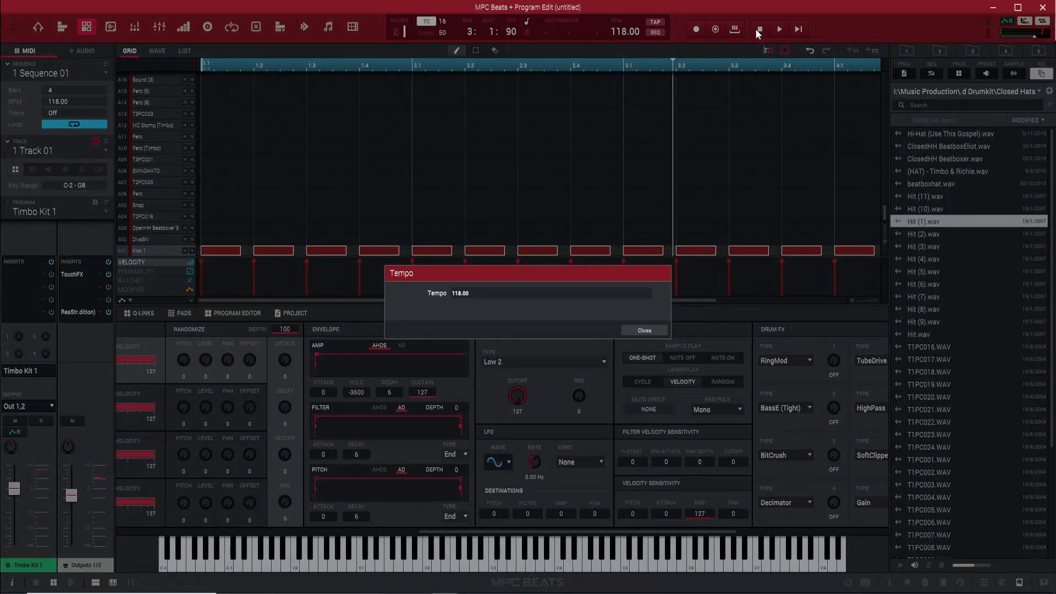
Tap the tempo up from 105 until it reads 120.00 BPM
{"action": "key", "text": "t"}
{"action": "key", "text": "t"}
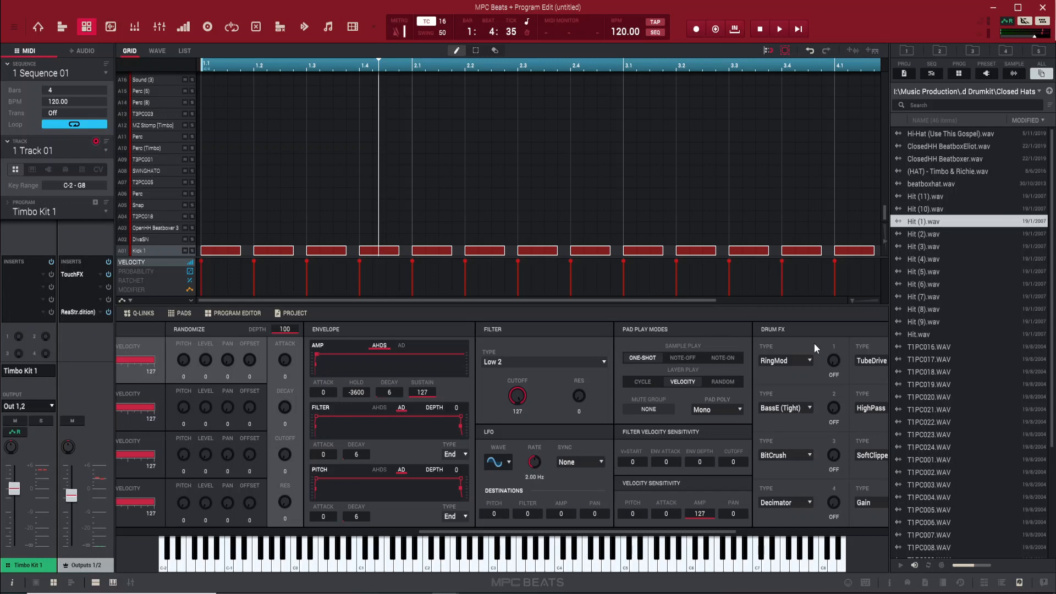
Set Kick 1's filter to Bandpass 4 Pole and sweep its cutoff from 127 to 0 during playback
{"action": "left_click", "coordinate": [503, 360]}
{"action": "mouse_move", "coordinate": [574, 424]}
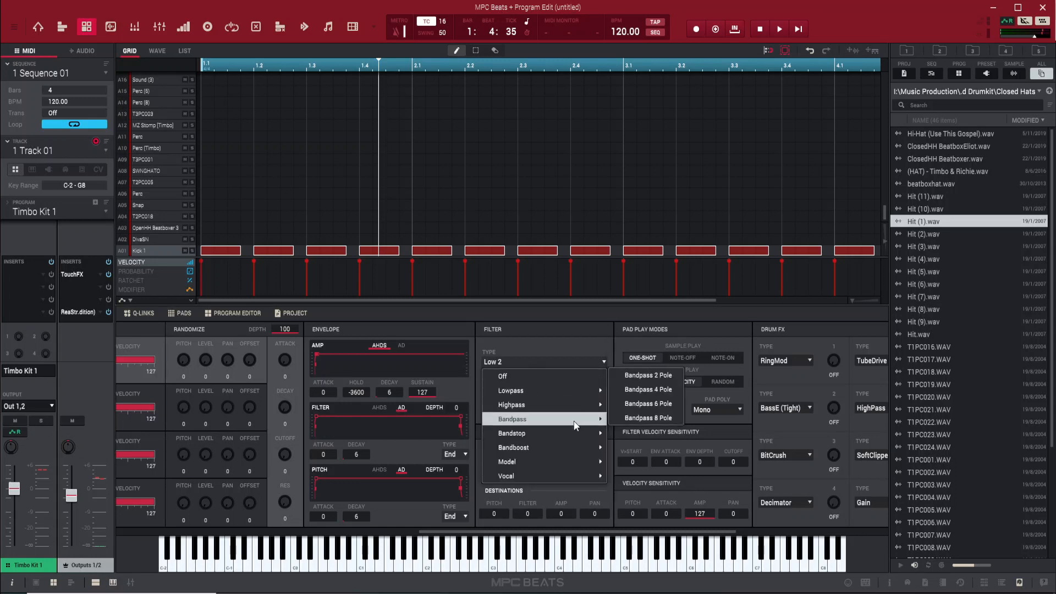
{"action": "left_click", "coordinate": [660, 392]}
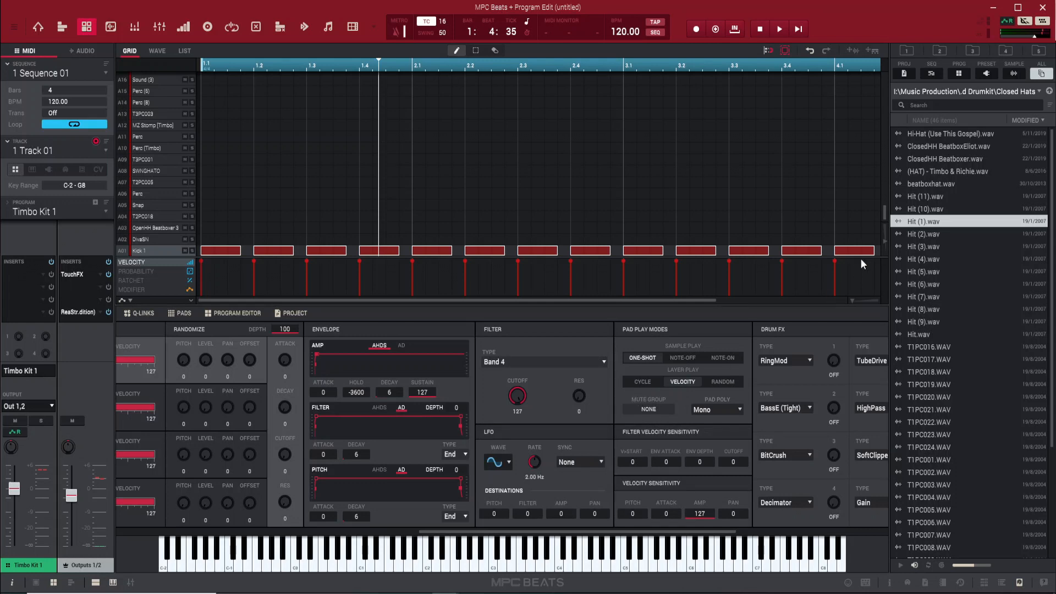
{"action": "key", "text": "space"}
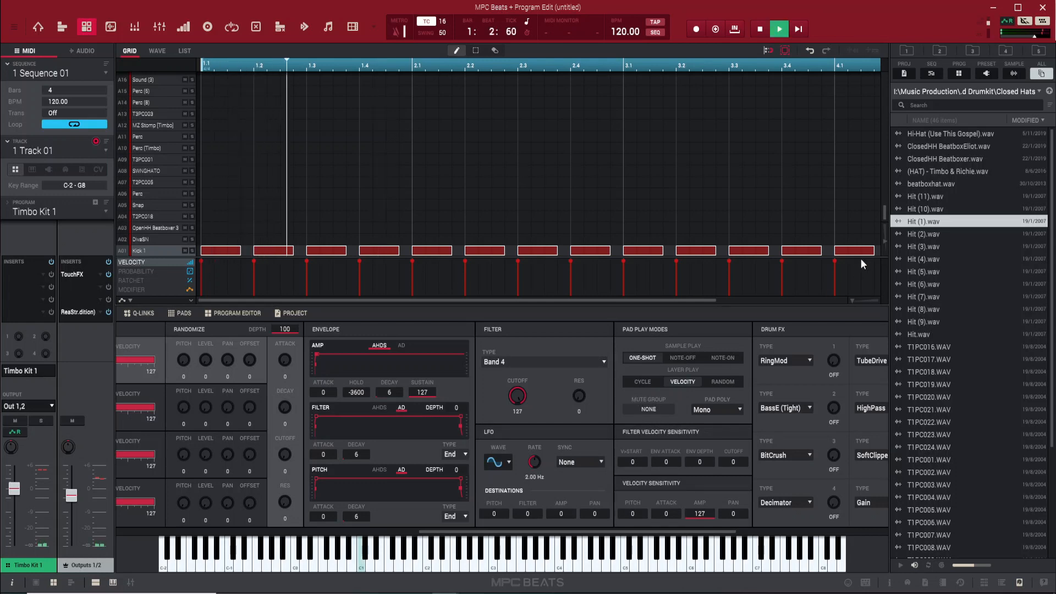
{"action": "left_click_drag", "start_coordinate": [517, 395], "coordinate": [517, 466]}
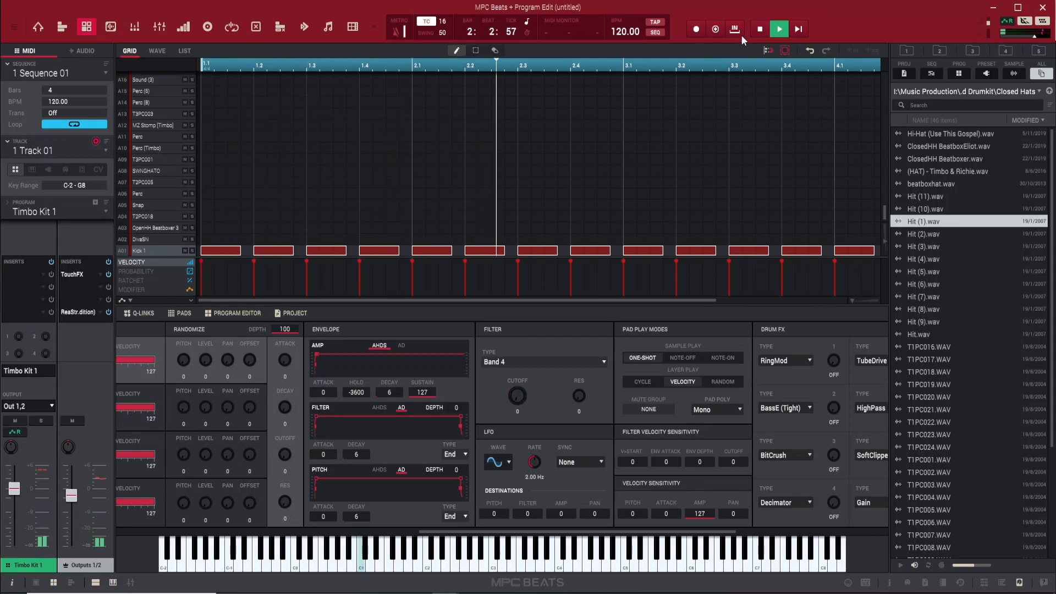
Stop playback and switch Global Automation from Read (R) to Write (W)
{"action": "key", "text": "space"}
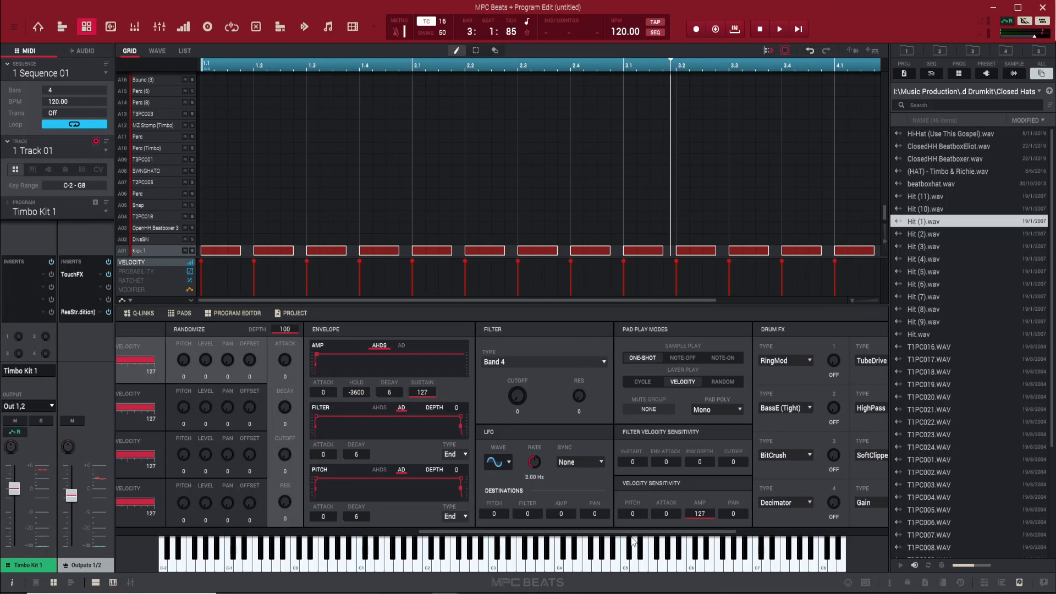
{"action": "left_click_drag", "start_coordinate": [550, 532], "coordinate": [587, 536]}
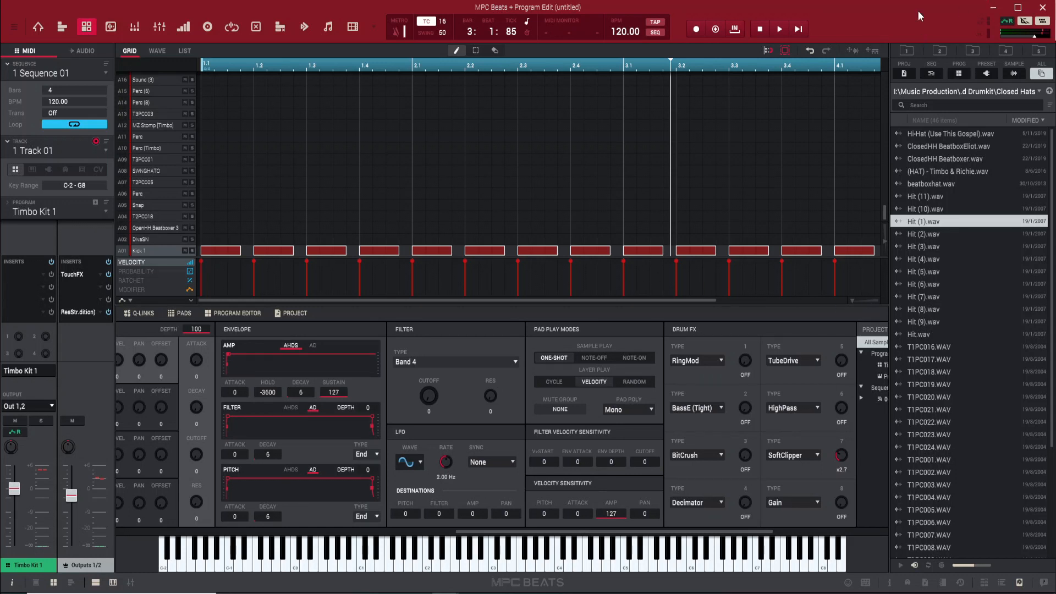
{"action": "left_click", "coordinate": [1006, 23]}
Record Filter Cutoff rising from 0 from about bar 2.4 onward, then play it back
{"action": "key", "text": "space"}
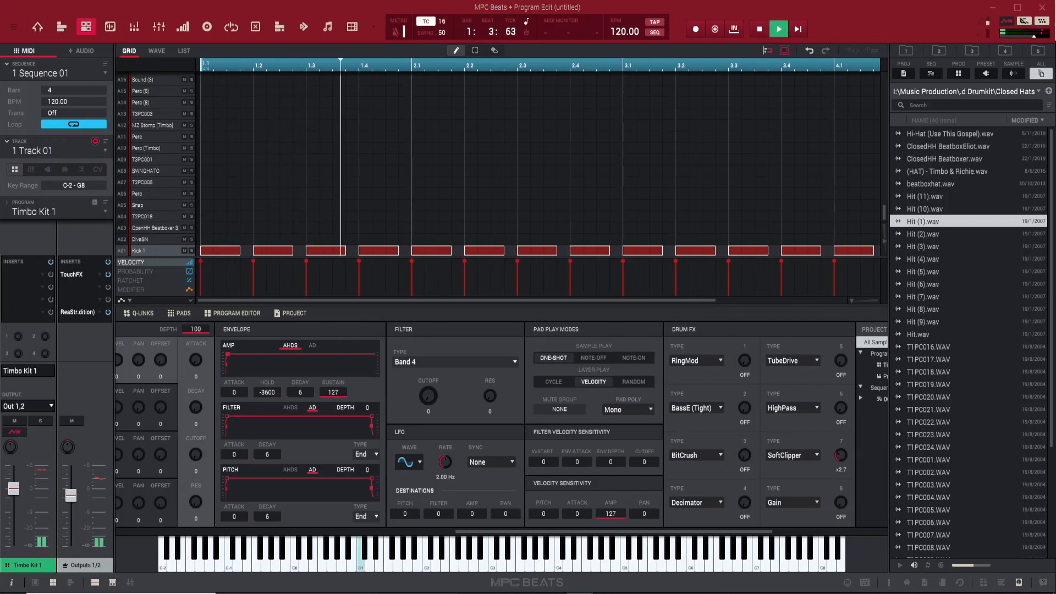
{"action": "left_click_drag", "start_coordinate": [431, 400], "coordinate": [430, 338]}
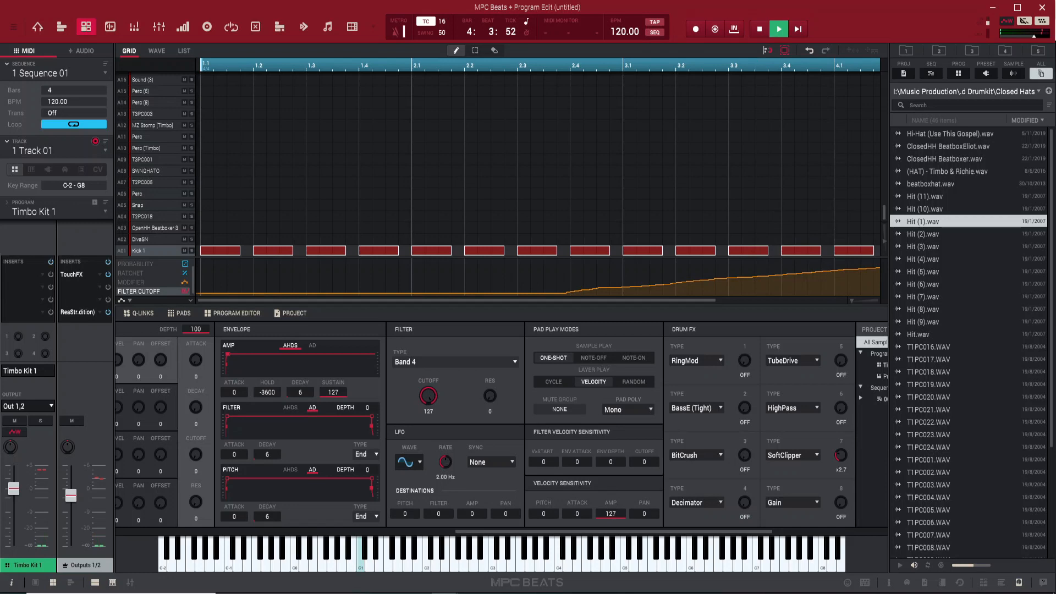
{"action": "key", "text": "space"}
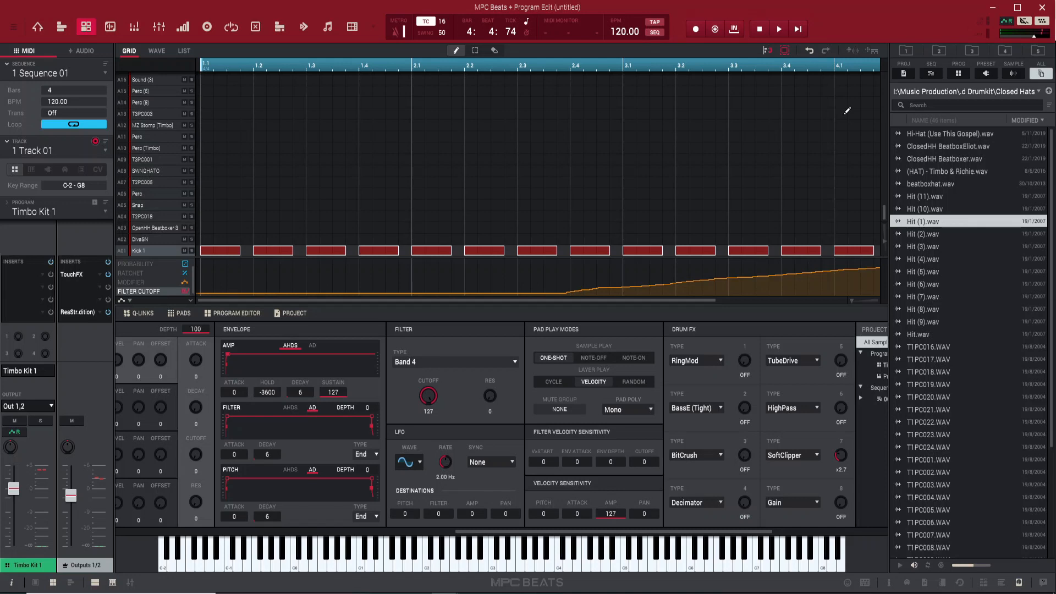
{"action": "key", "text": "space"}
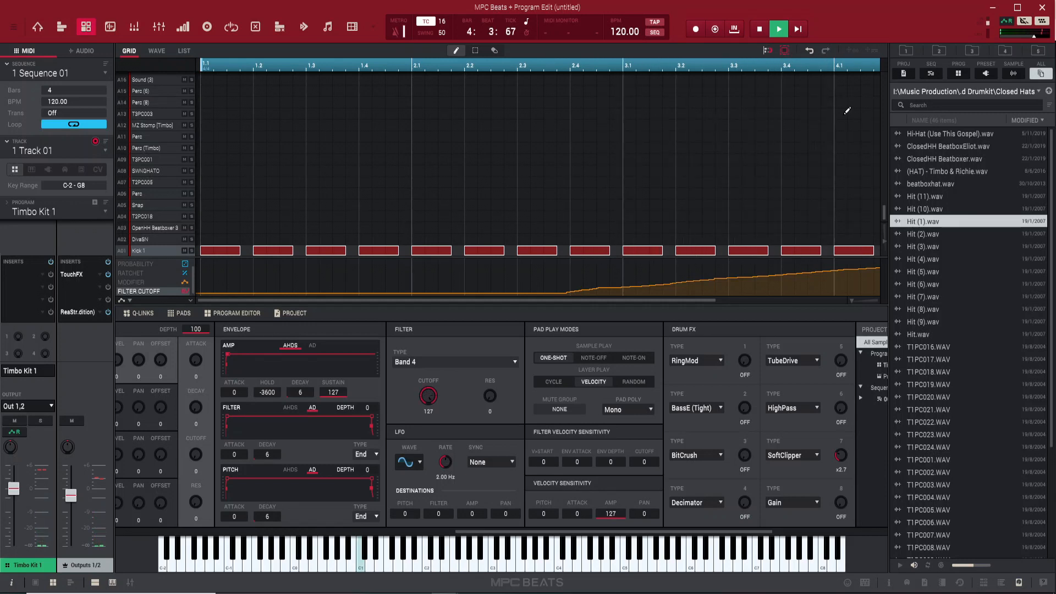
{"action": "key", "text": "space"}
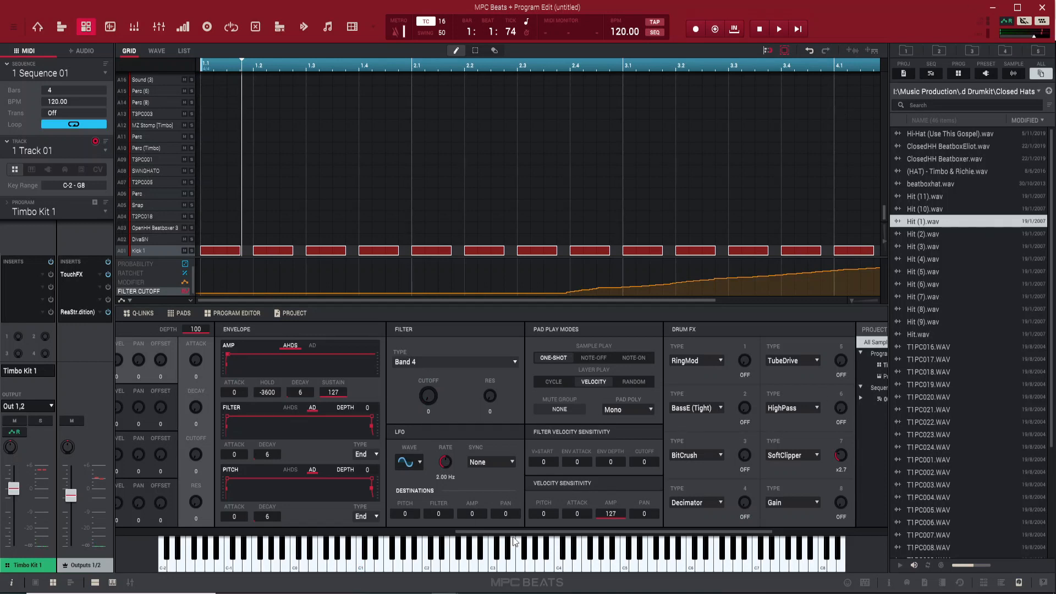
{"action": "left_click_drag", "start_coordinate": [513, 532], "coordinate": [600, 532]}
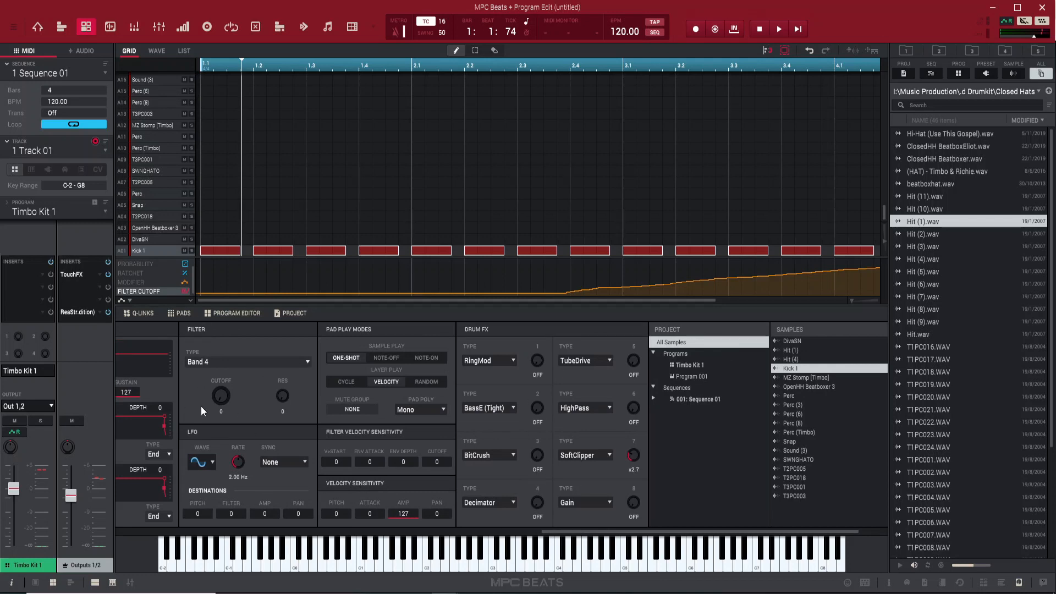
{"action": "left_click_drag", "start_coordinate": [566, 532], "coordinate": [384, 517]}
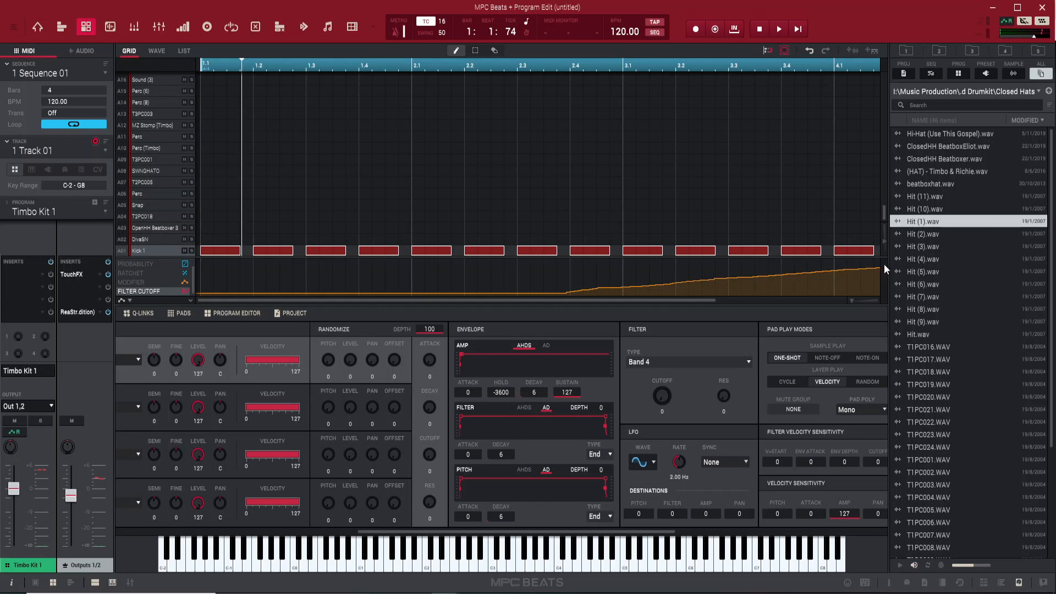
{"action": "left_click_drag", "start_coordinate": [325, 265], "coordinate": [903, 338]}
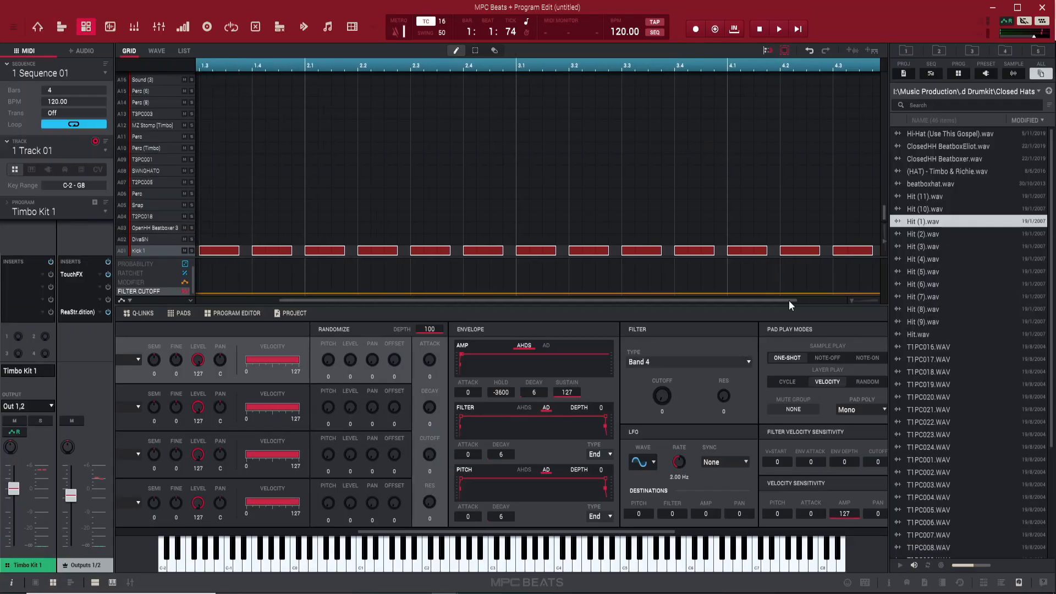
Bring up Main mode with Pad Perform, the Timbo Kit 1 programs and the sample list
{"action": "left_click_drag", "start_coordinate": [788, 300], "coordinate": [629, 301]}
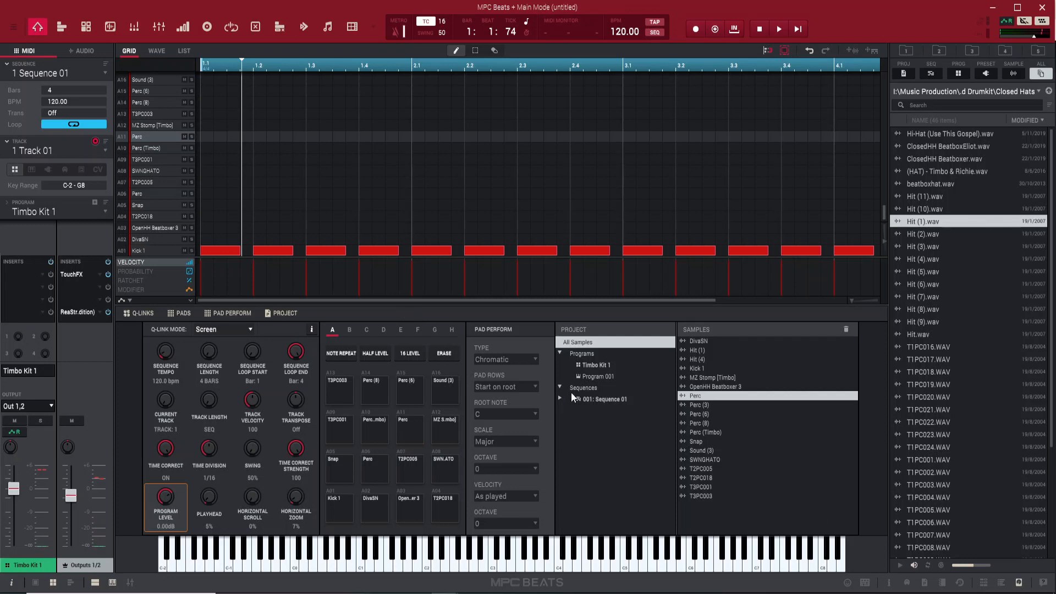
Layer Perc (3), Perc (8) and Perc (Timbo) onto pad A11 and audition the stacked pad
{"action": "left_click", "coordinate": [700, 407]}
{"action": "left_click_drag", "start_coordinate": [711, 405], "coordinate": [401, 424]}
{"action": "left_click_drag", "start_coordinate": [705, 424], "coordinate": [415, 437]}
{"action": "left_click_drag", "start_coordinate": [708, 431], "coordinate": [400, 443]}
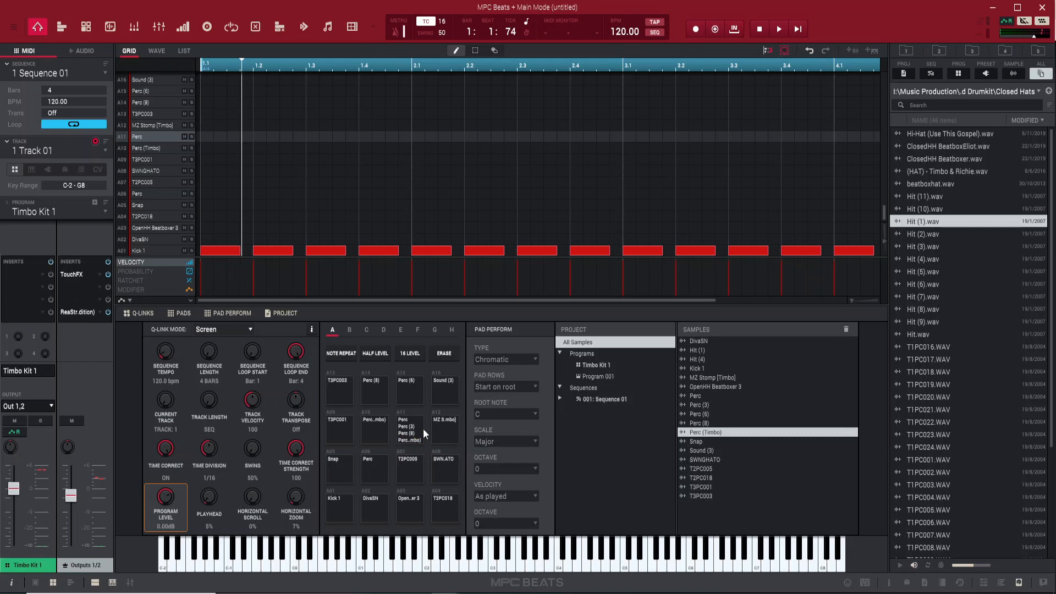
{"action": "left_click", "coordinate": [424, 428]}
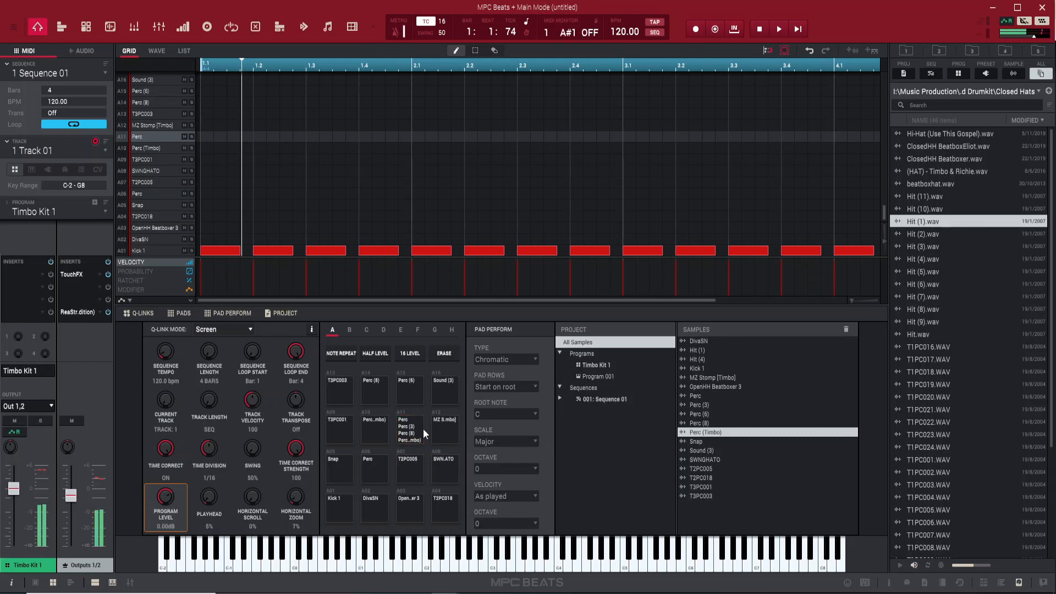
{"action": "left_click", "coordinate": [423, 428]}
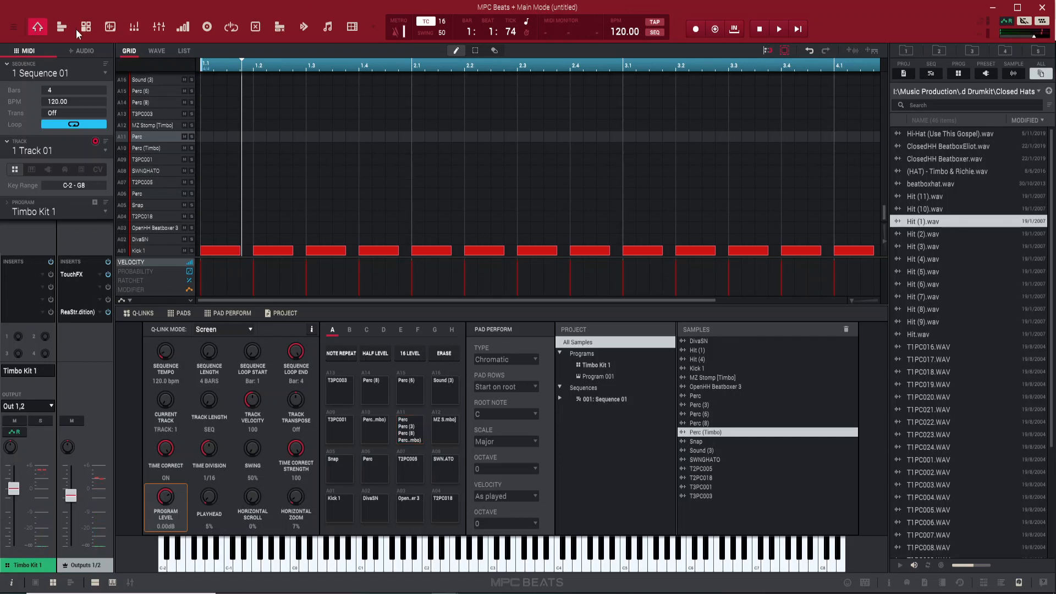
Trigger pad A11, then bring up Program Edit scrolled to the Filter and Pad Play Modes panels
{"action": "key", "text": "e"}
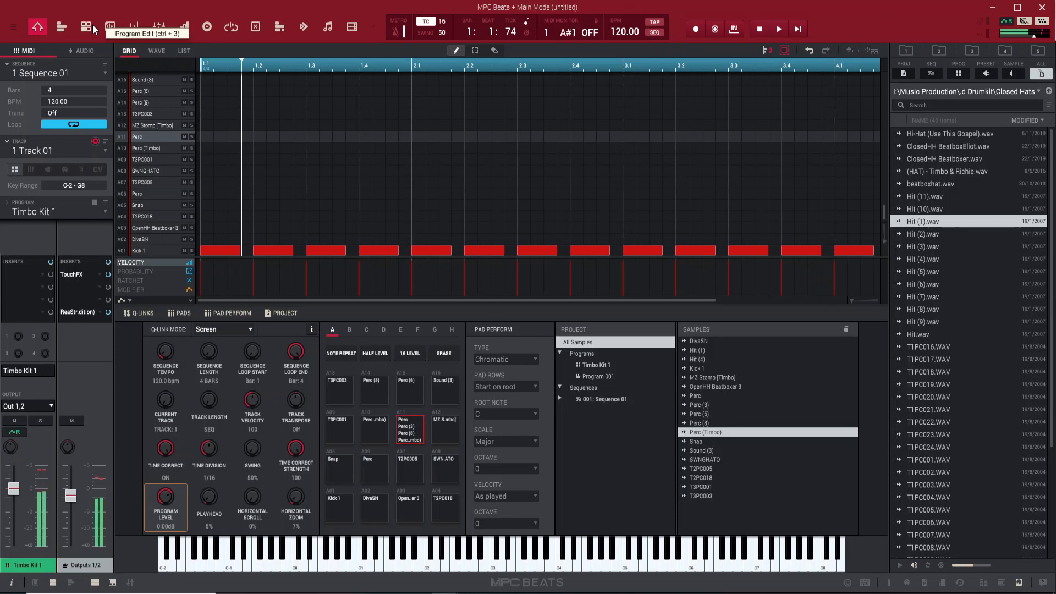
{"action": "left_click", "coordinate": [92, 29]}
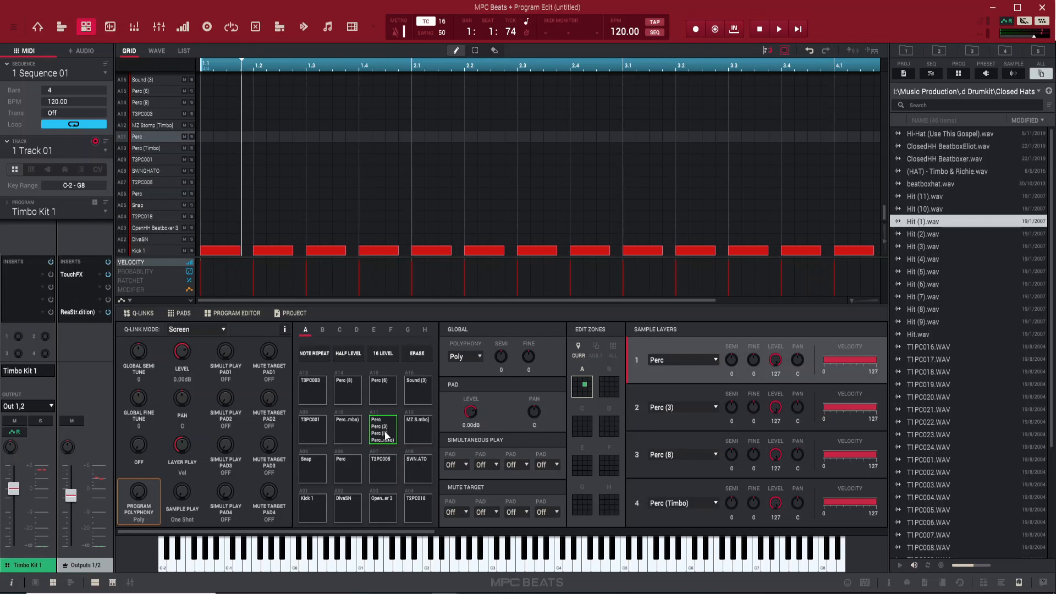
{"action": "left_click_drag", "start_coordinate": [425, 533], "coordinate": [529, 533]}
{"action": "left_click_drag", "start_coordinate": [529, 530], "coordinate": [754, 494]}
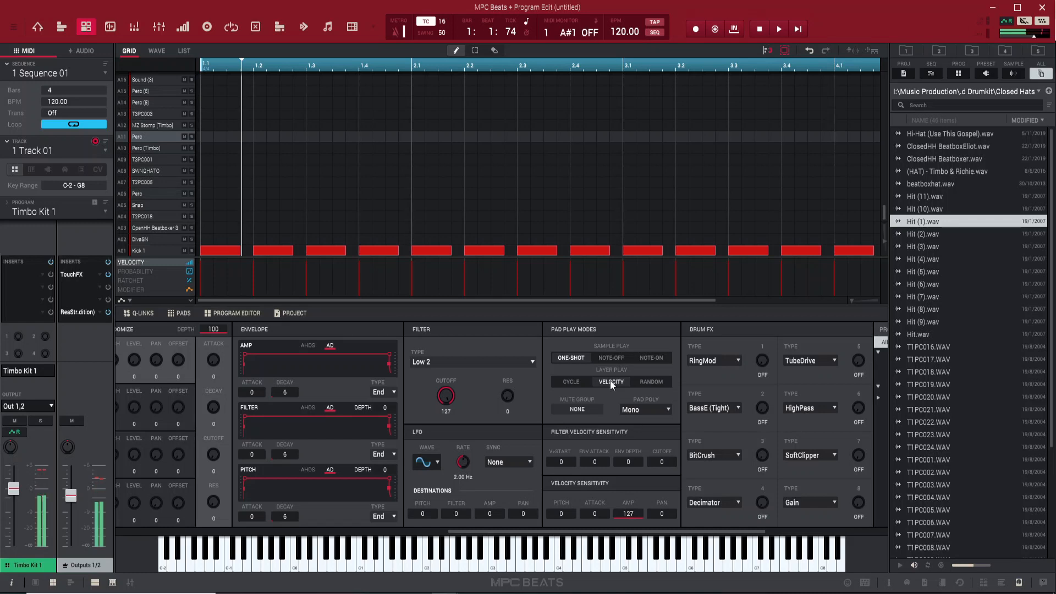
Try Cycle and Velocity layer play on pad A11, settling on Random
{"action": "left_click", "coordinate": [571, 382]}
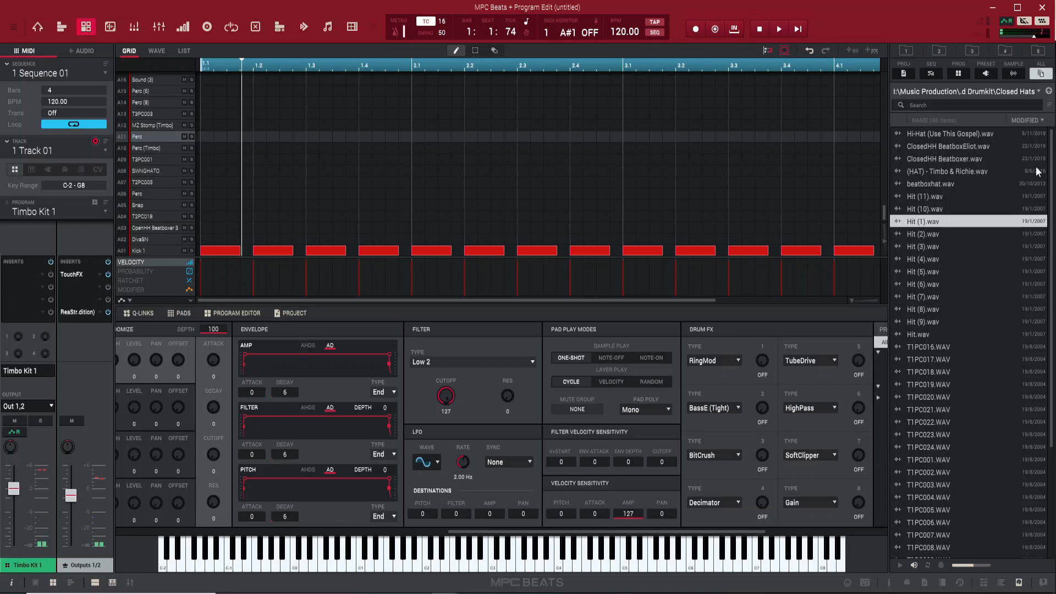
{"action": "left_click", "coordinate": [619, 384]}
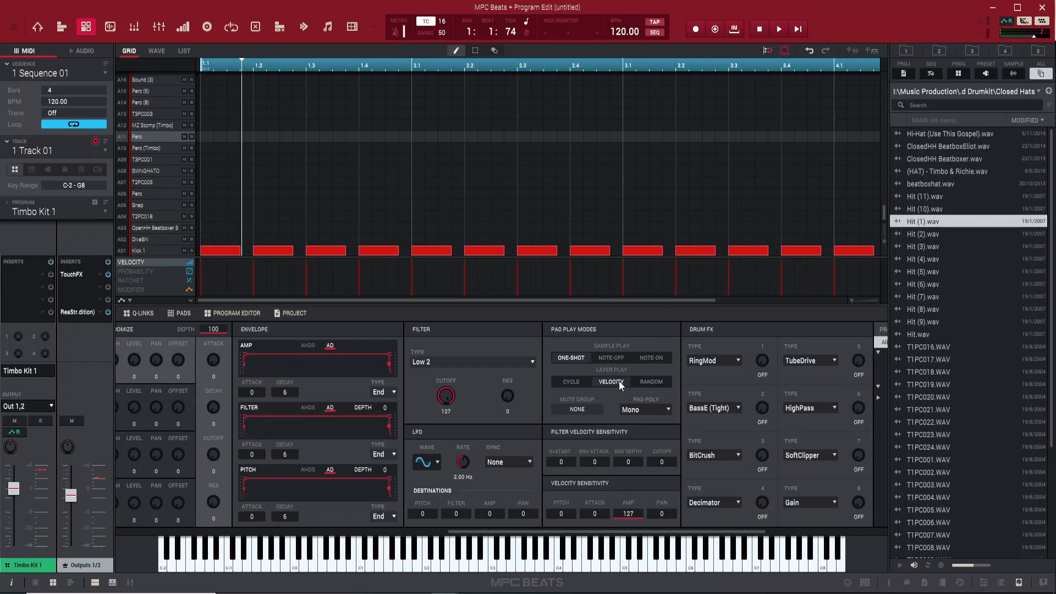
{"action": "left_click", "coordinate": [656, 384]}
During playback, stretch the last Kick 1 note in bar 4 to the end of the bar
{"action": "key", "text": "space"}
{"action": "left_click_drag", "start_coordinate": [435, 301], "coordinate": [568, 305]}
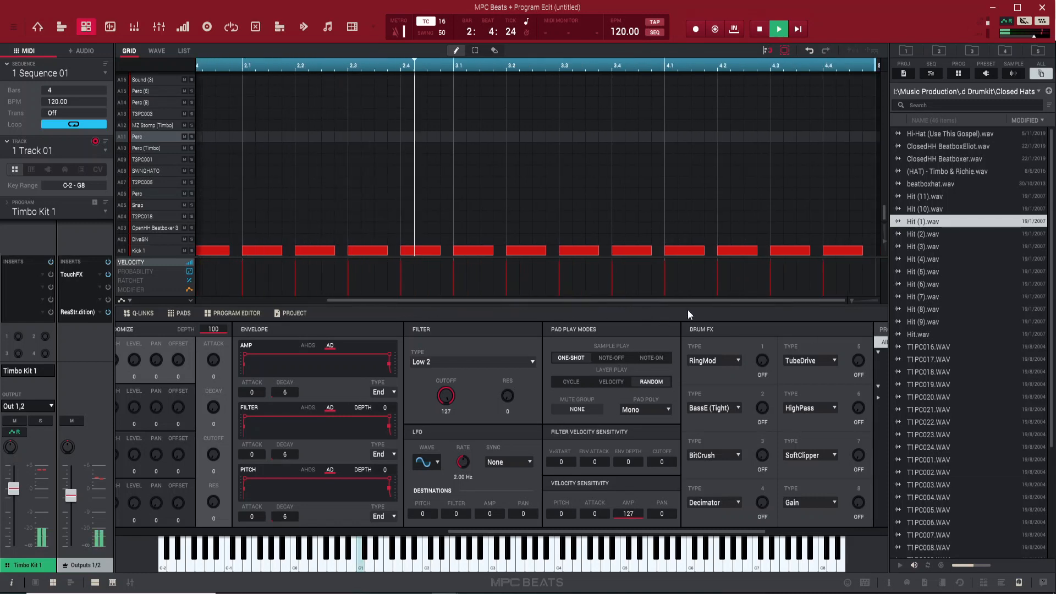
{"action": "left_click", "coordinate": [844, 252]}
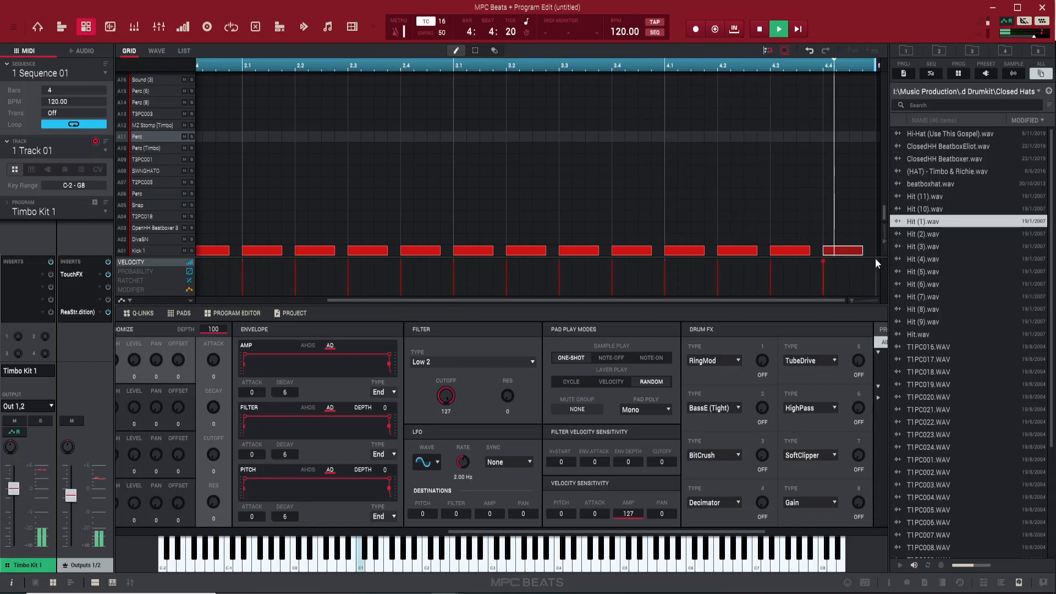
{"action": "left_click", "coordinate": [868, 250]}
{"action": "left_click", "coordinate": [870, 250]}
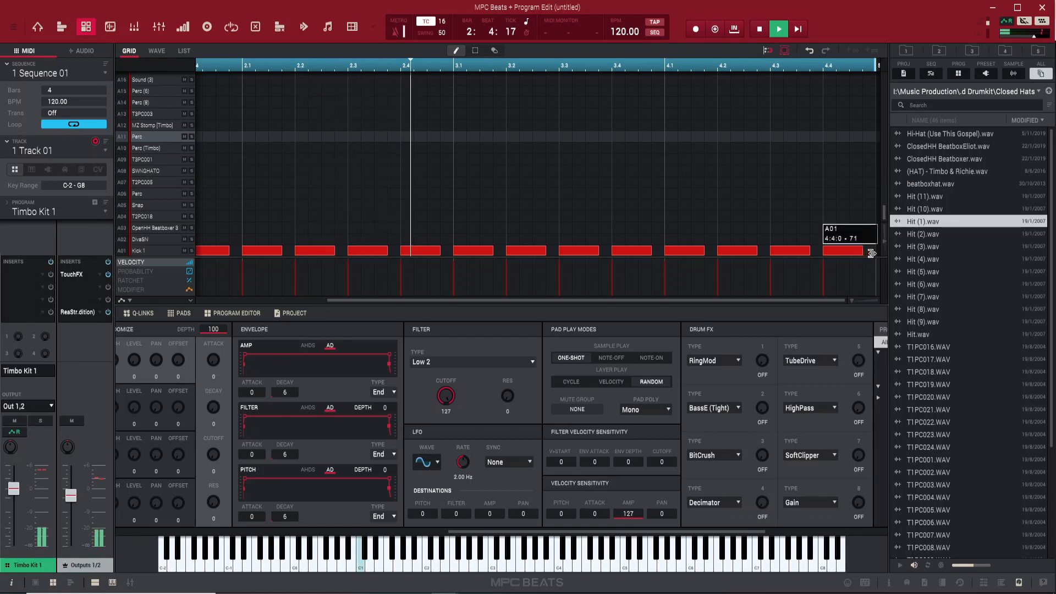
{"action": "left_click_drag", "start_coordinate": [872, 253], "coordinate": [877, 251]}
{"action": "key", "text": "space"}
Split that last kick note repeatedly into a roll of short hits
{"action": "key", "text": "e"}
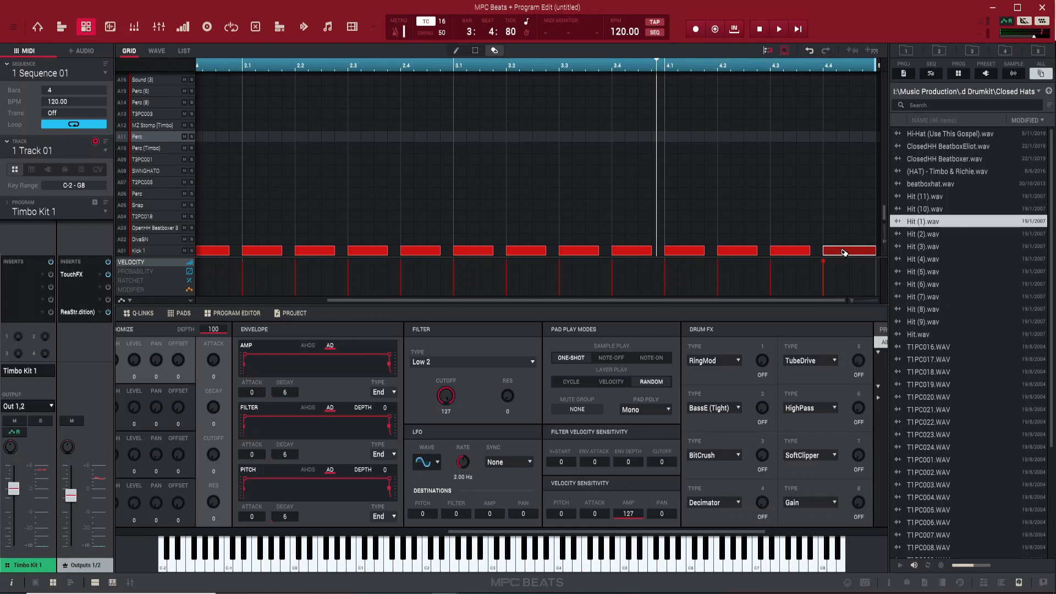
{"action": "left_click", "coordinate": [844, 252]}
{"action": "key", "text": "d"}
{"action": "key", "text": "e"}
{"action": "left_click", "coordinate": [843, 252]}
{"action": "left_click", "coordinate": [842, 251]}
{"action": "left_click", "coordinate": [841, 251]}
{"action": "key", "text": "d"}
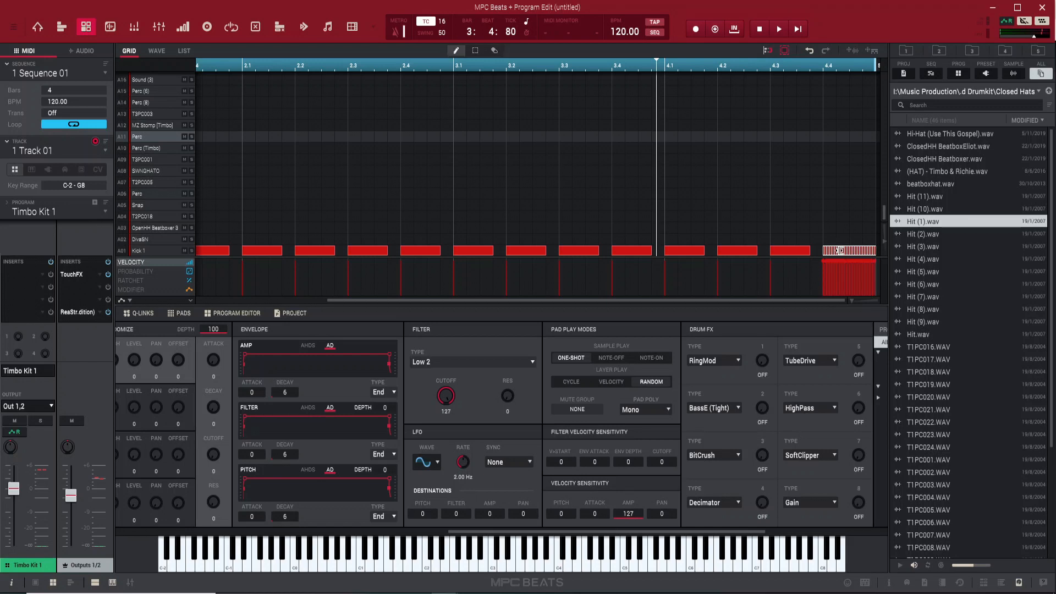